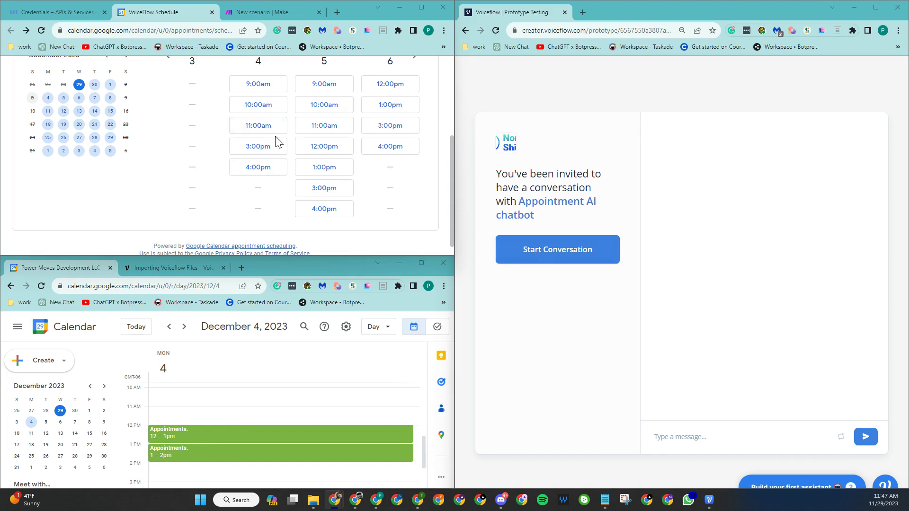
- Start a test conversation with the Appointment AI chatbot prototype
left_click(582, 256)
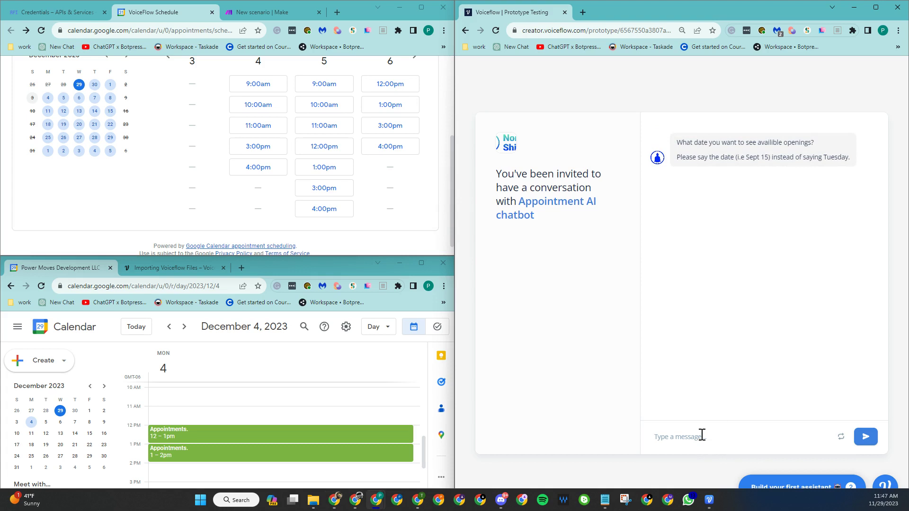
- Ask the chatbot for Dec 4 openings, choose the 11am slot, and confirm it with Yes
type("dec 4")
key("Return")
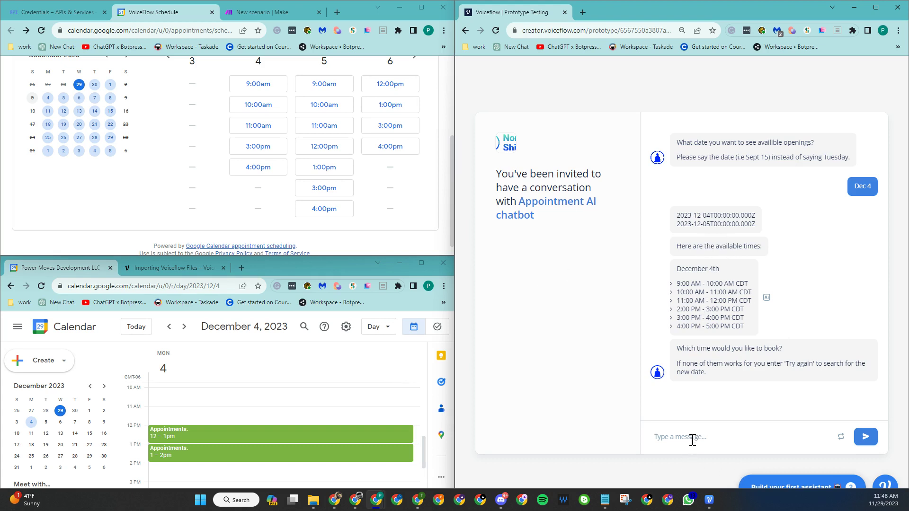
type("11am")
key("Return")
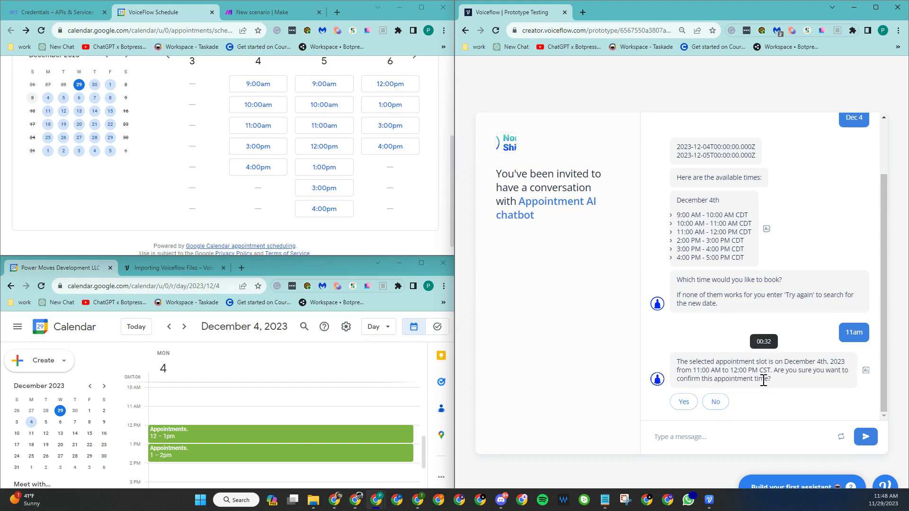
left_click(682, 403)
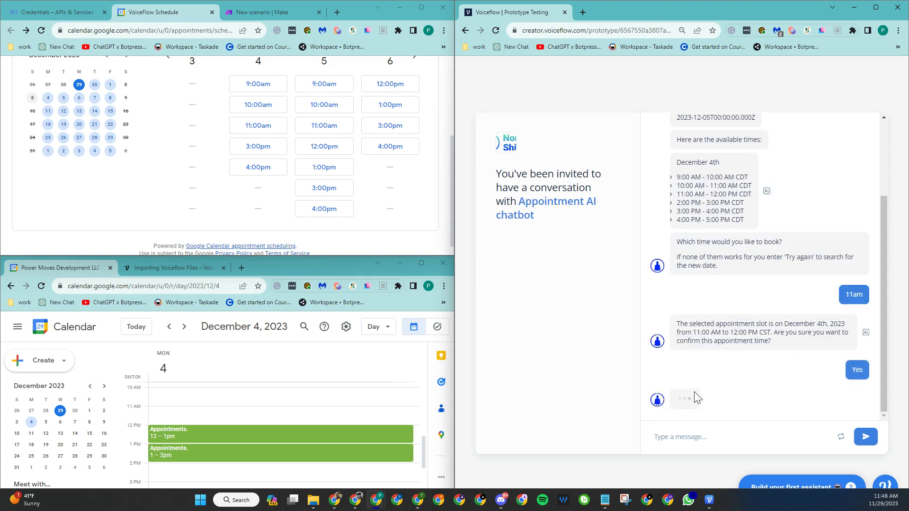
- Send the user's first name and e-mail address to complete the Dec 4, 11 AM booking
left_click(699, 435)
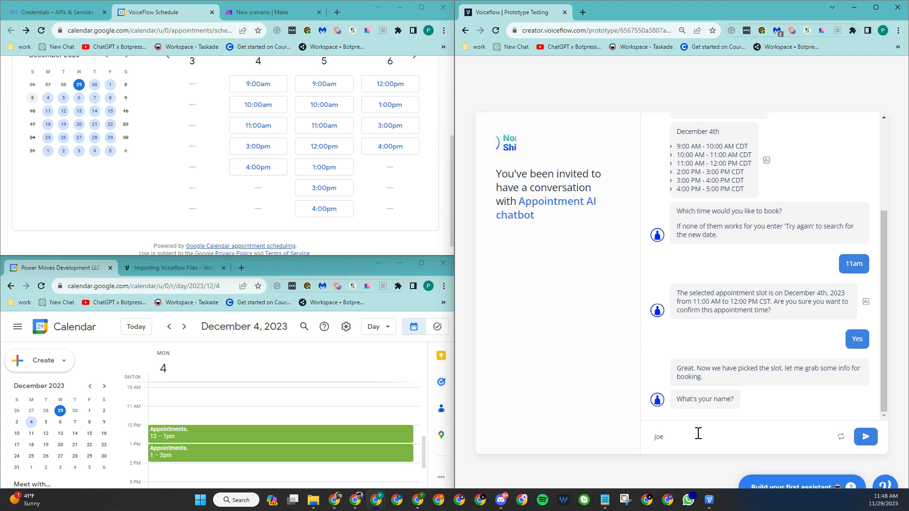
type("Joe")
left_click(866, 437)
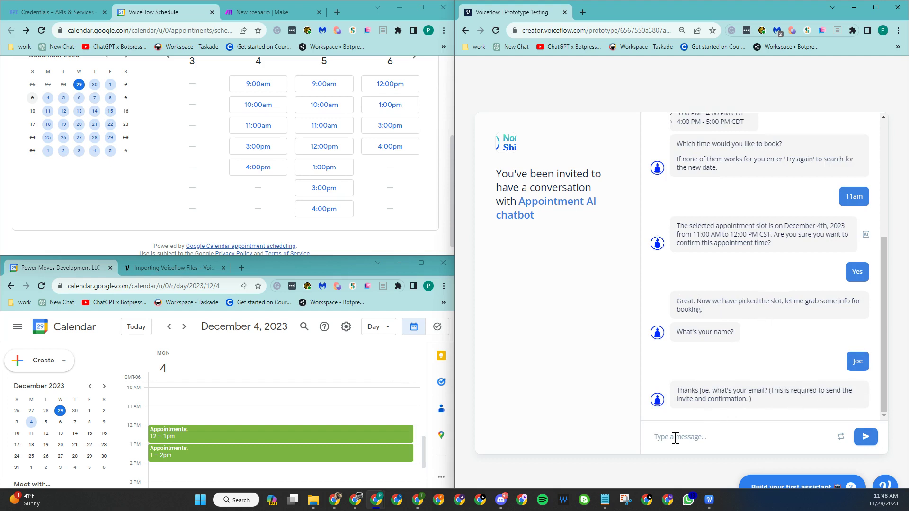
left_click(865, 437)
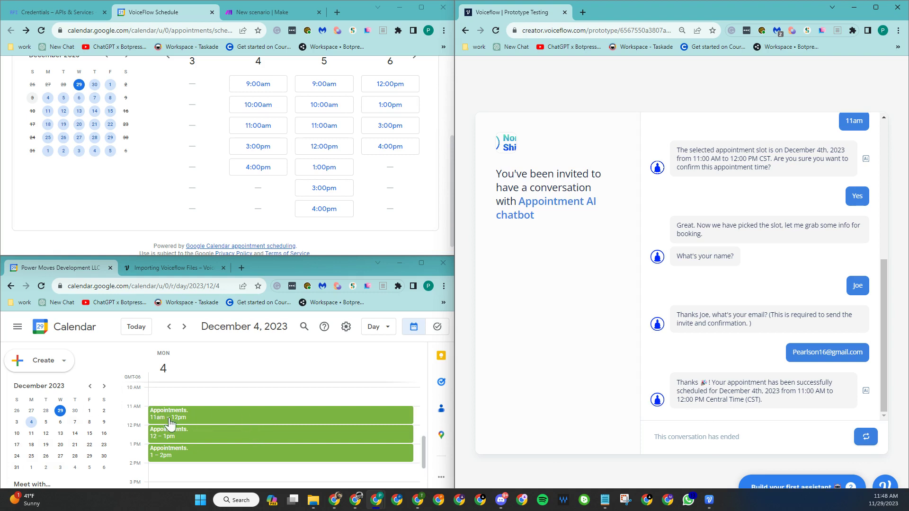
- Reload the booking page and show the December 3–6 slots to check availability
left_click(42, 31)
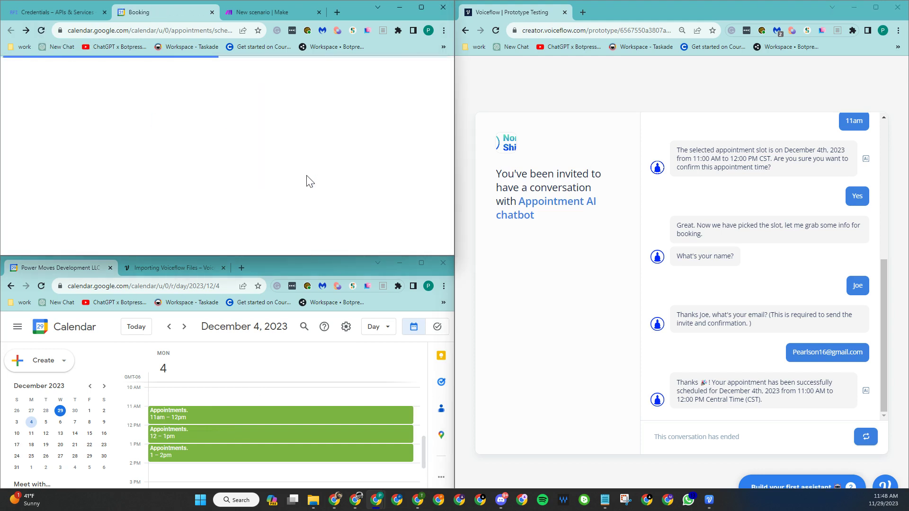
scroll(294, 168, "down", 2)
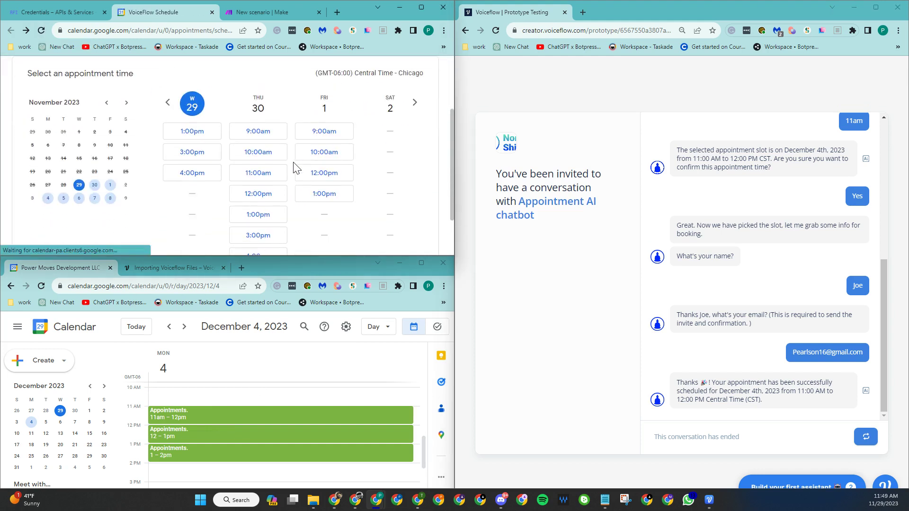
left_click(414, 102)
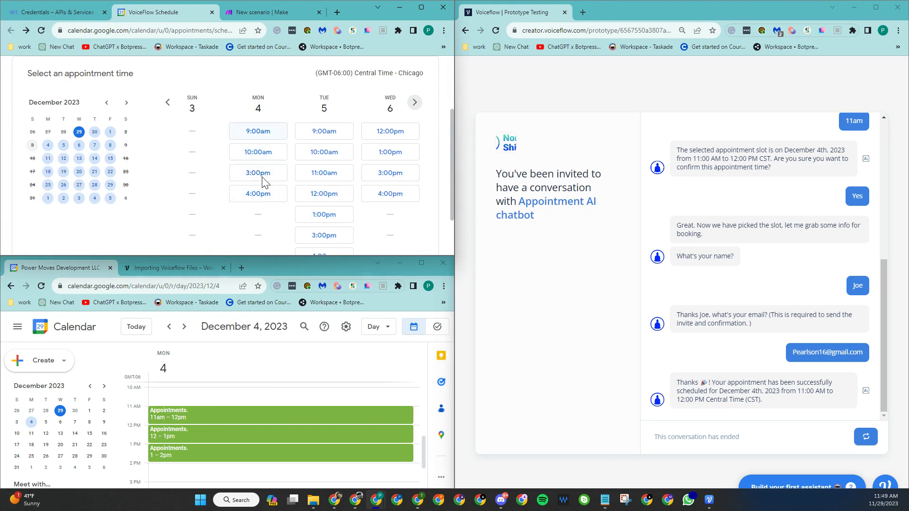
- Switch browser tabs through the credentials page to the Make webhook scenario
left_click(273, 13)
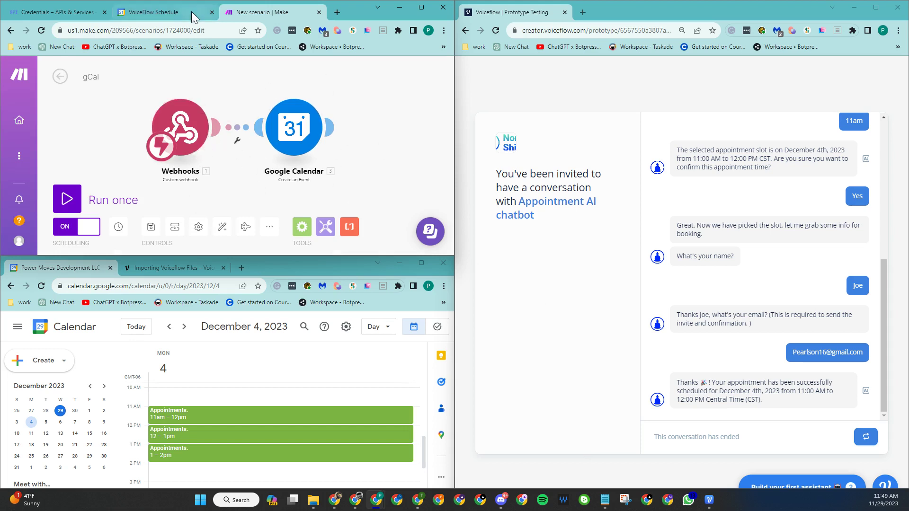
left_click(175, 11)
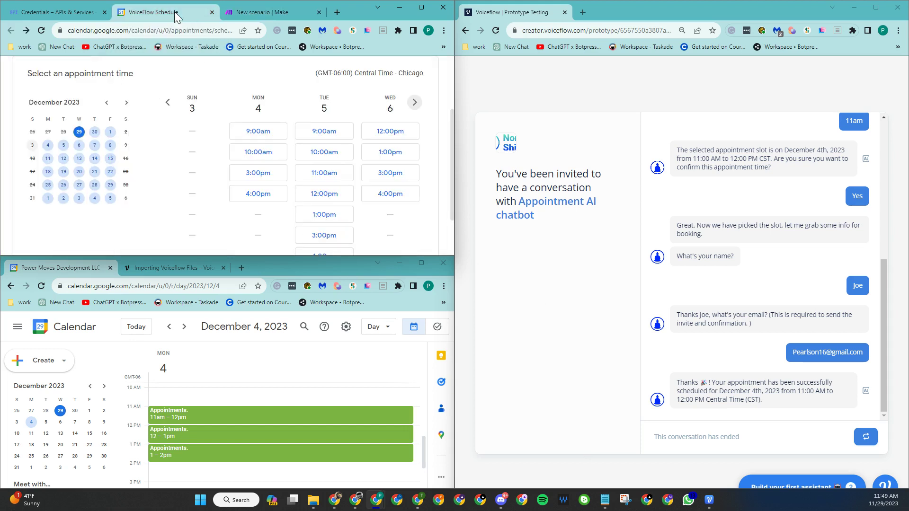
left_click(94, 15)
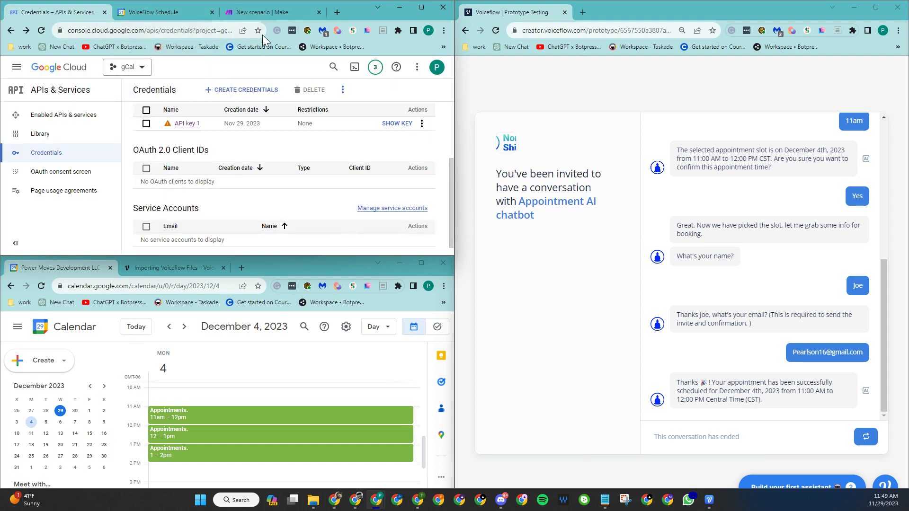
left_click(269, 18)
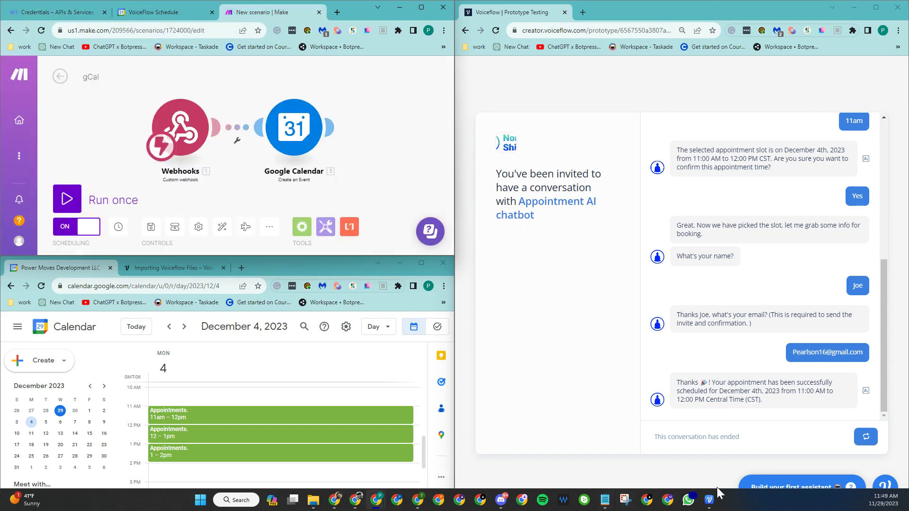
- Pan the Voiceflow flow to the date-check blocks and open the Get ISO MIN MAX dates JavaScript
left_click(710, 502)
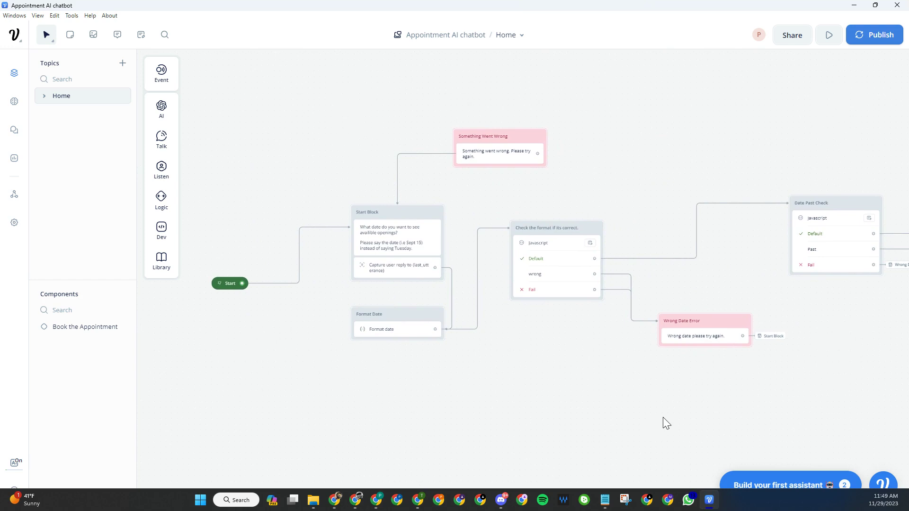
left_click_drag(671, 411, 484, 395)
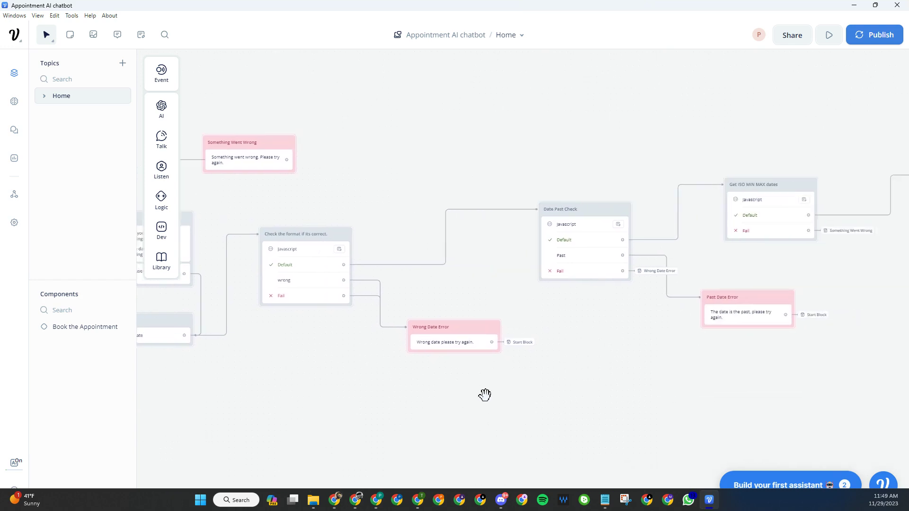
left_click_drag(711, 397, 426, 414)
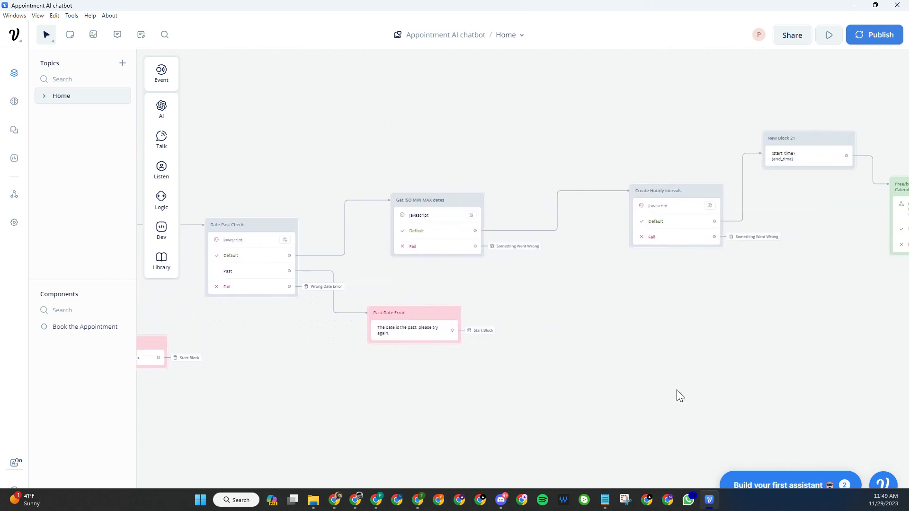
left_click_drag(672, 383, 588, 406)
scroll(568, 410, "left", 3)
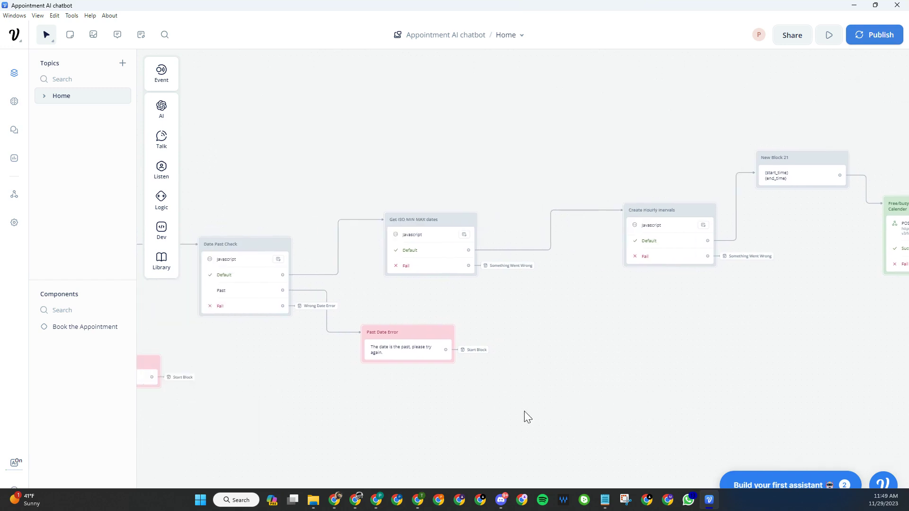
left_click(429, 236)
- Open the Date Past Check code, with Wrong Date Error in view
left_click(263, 275)
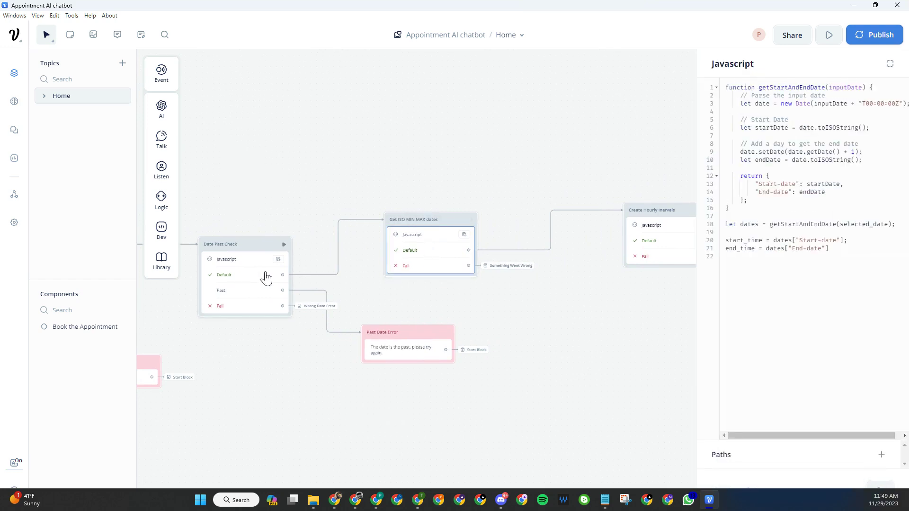
left_click_drag(351, 399, 600, 403)
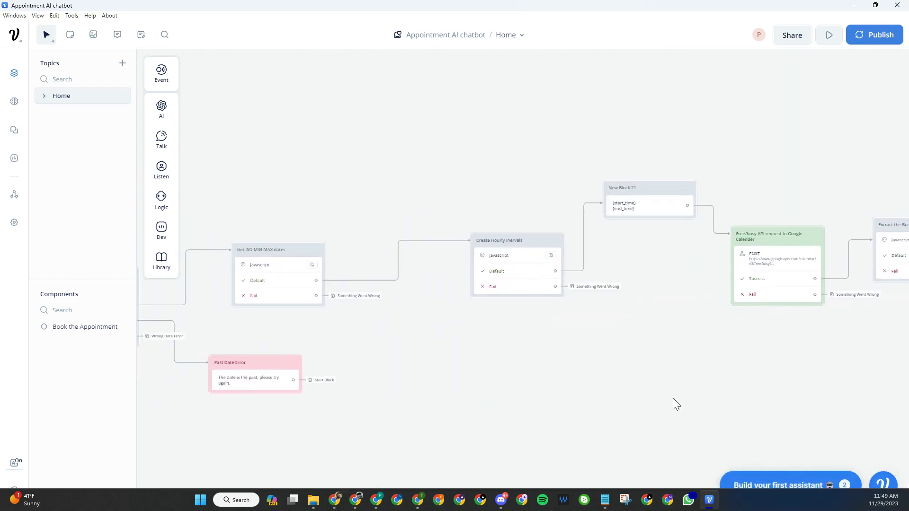
left_click_drag(527, 399, 567, 405)
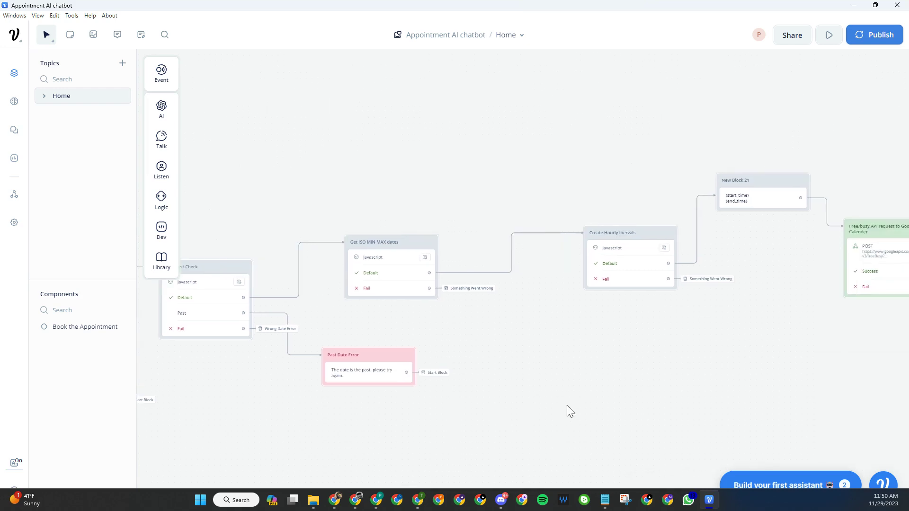
- Review the Create Hourly Intervals code's 9am start hour, then close it at the free/busy request
left_click(643, 272)
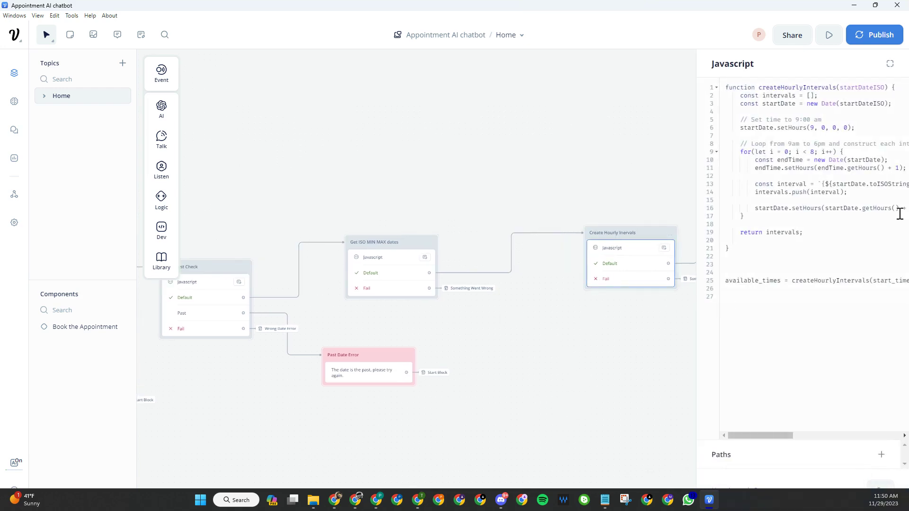
left_click(814, 132)
left_click_drag(756, 435, 827, 438)
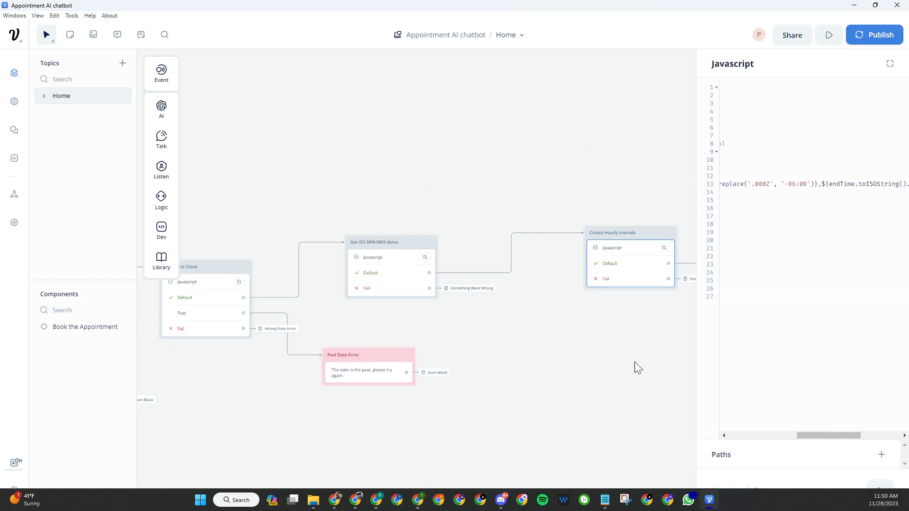
left_click_drag(606, 363, 459, 341)
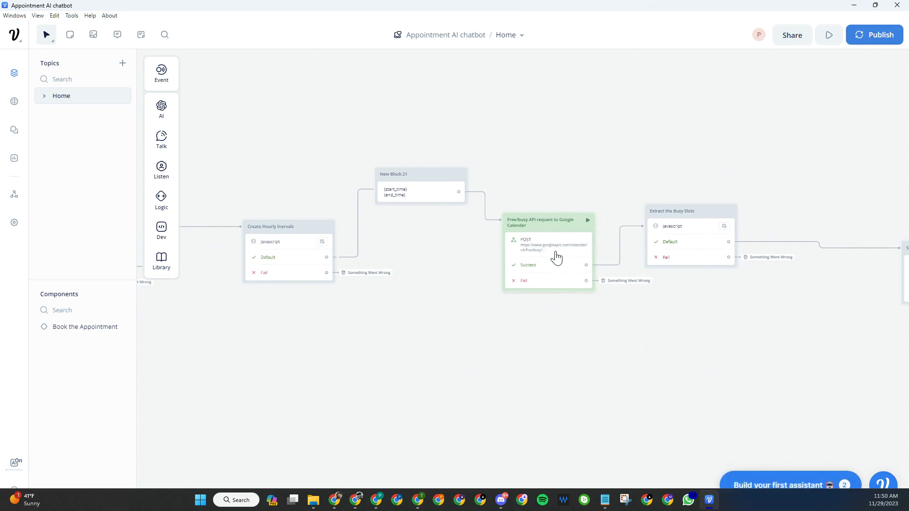
- Open the Book the Appointment component for editing
scroll(753, 387, "right", 10)
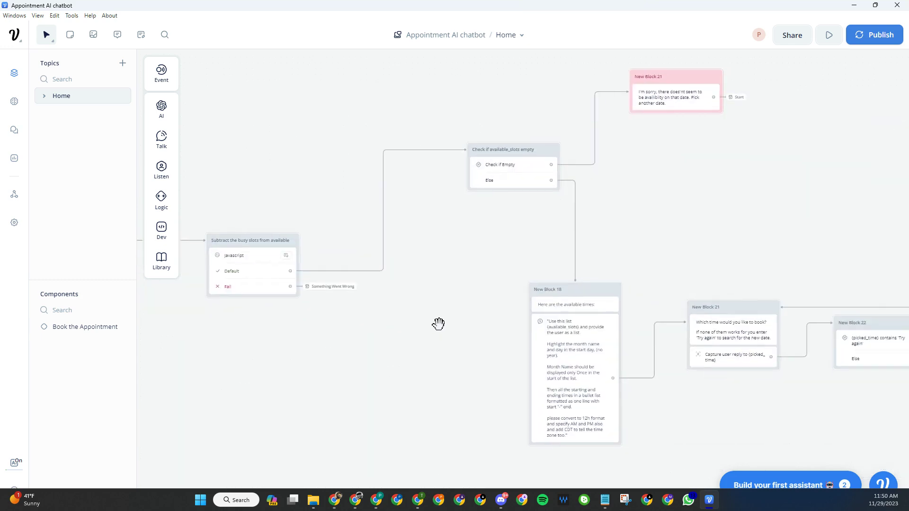
scroll(768, 412, "right", 15)
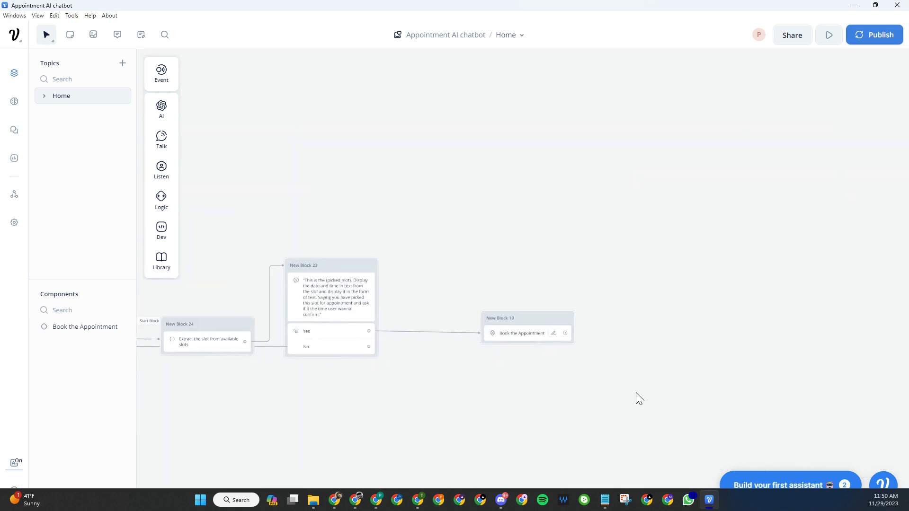
left_click(545, 326)
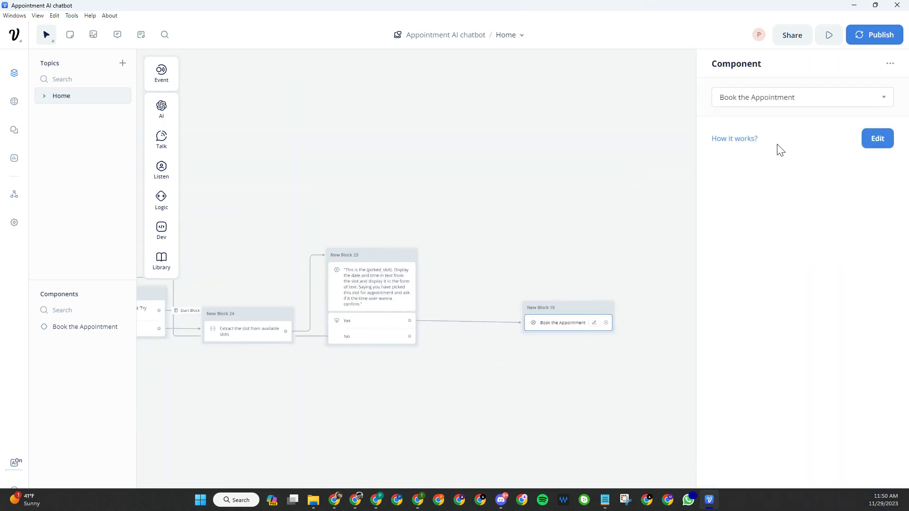
left_click(877, 139)
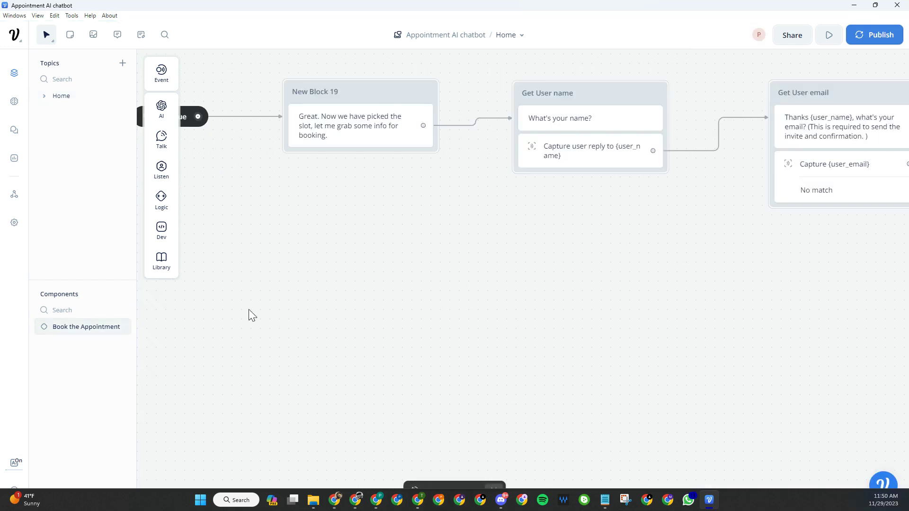
- Pan through the email, Webhook to Make and confirmation blocks, then minimize Voiceflow
scroll(631, 293, "down", 2)
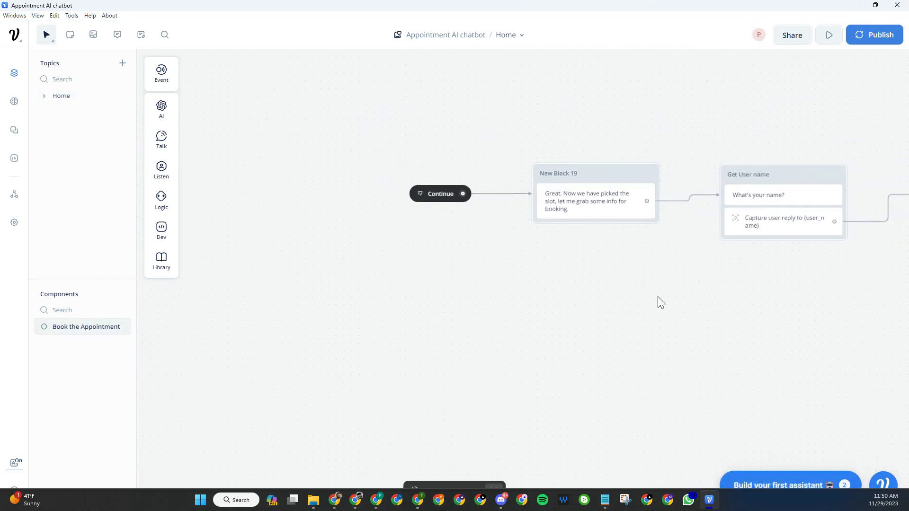
left_click_drag(657, 302, 336, 341)
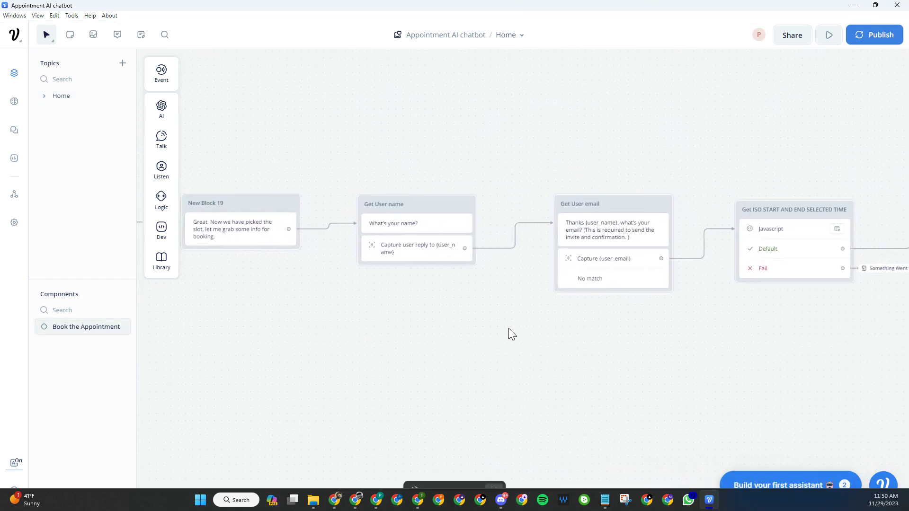
left_click_drag(697, 366, 492, 363)
left_click_drag(663, 345, 506, 335)
left_click_drag(631, 351, 530, 335)
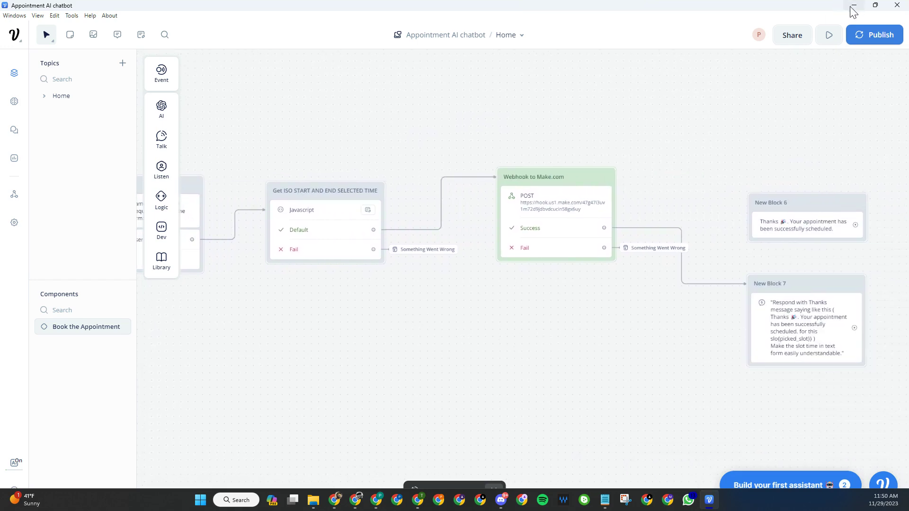
left_click(853, 5)
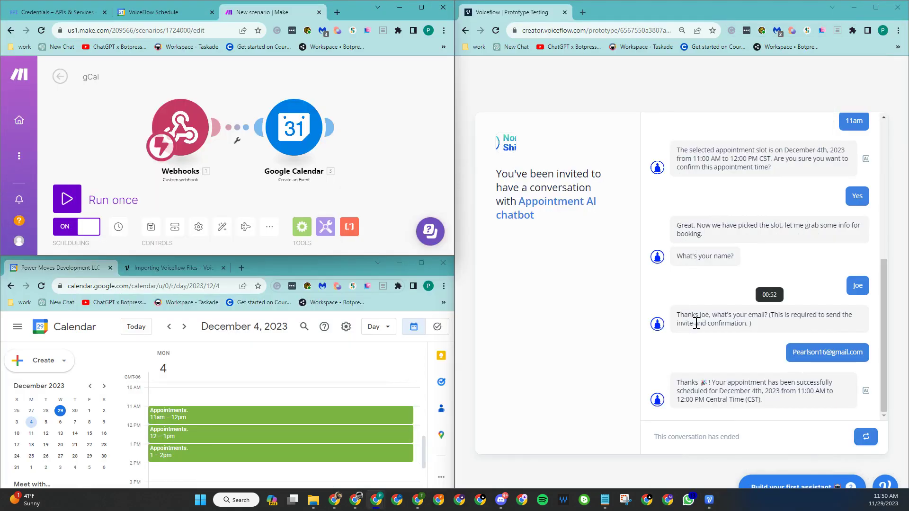